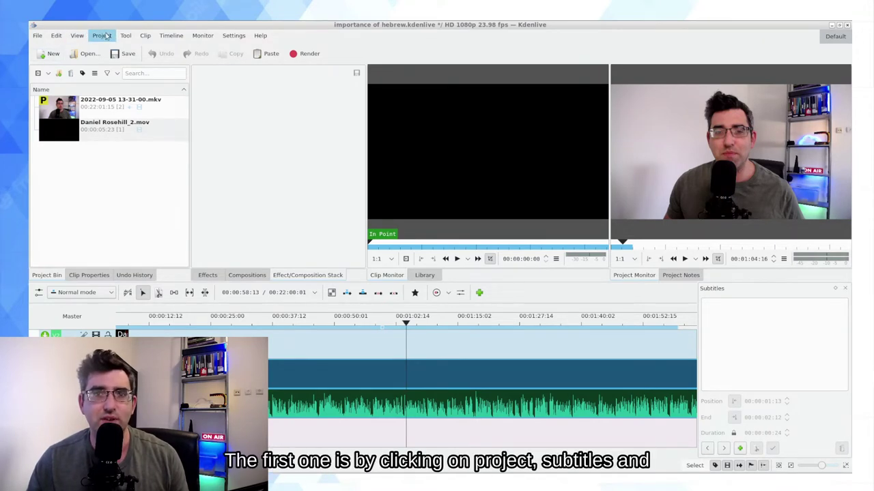
Launch Project > Subtitles > Speech Recognition with vosk-model-en-us-0.22 and Timeline zone (all tracks)
{"action": "left_click", "coordinate": [102, 36]}
{"action": "mouse_move", "coordinate": [133, 124]}
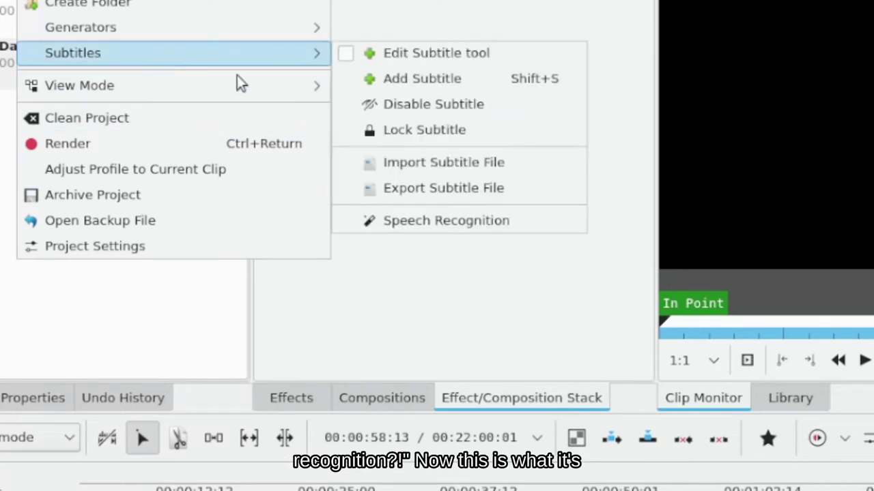
{"action": "left_click", "coordinate": [468, 218]}
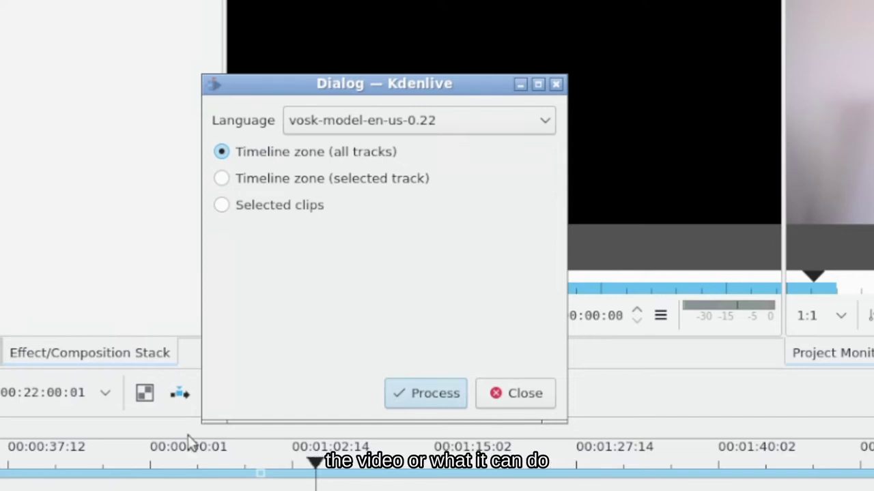
Close the recognition dialog, ungroup the vlog clip's video and audio, and select its audio part
{"action": "left_click", "coordinate": [549, 405]}
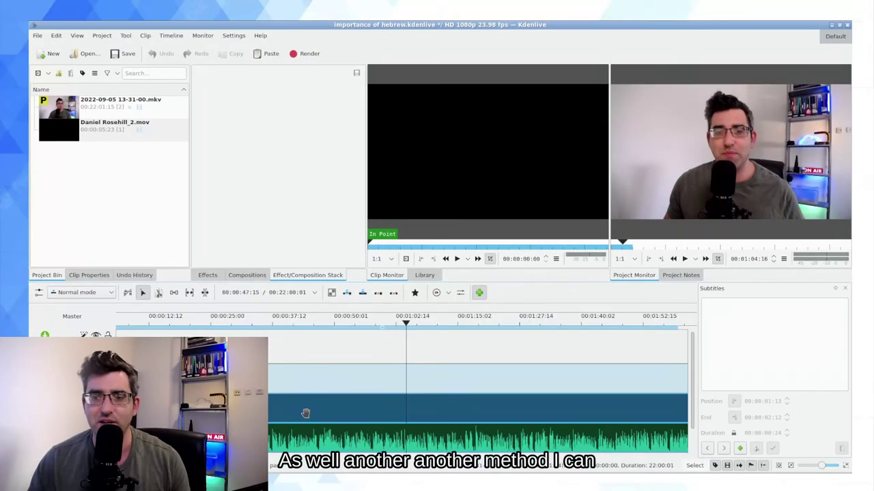
{"action": "right_click", "coordinate": [305, 414]}
{"action": "left_click", "coordinate": [361, 408]}
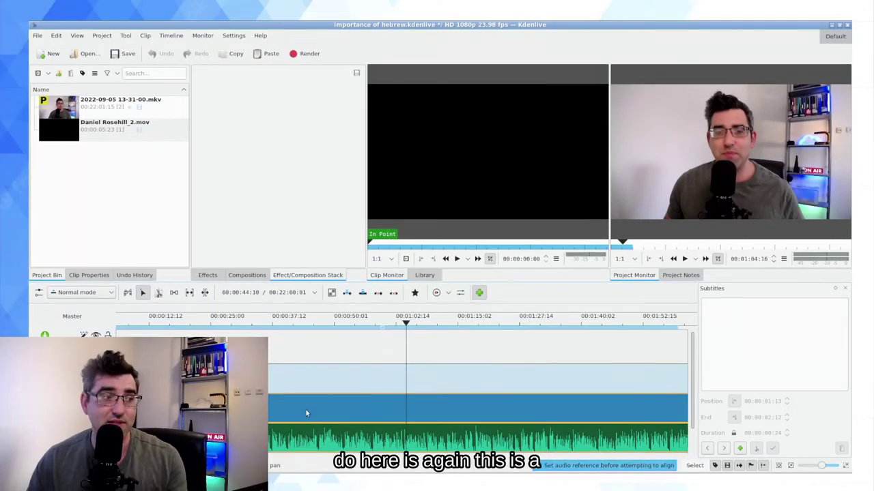
{"action": "right_click", "coordinate": [305, 417]}
{"action": "left_click", "coordinate": [365, 240]}
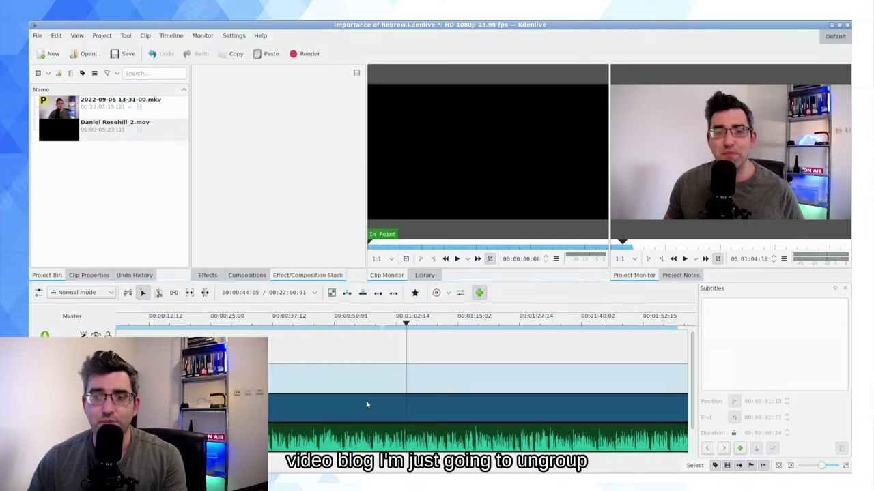
{"action": "left_click", "coordinate": [357, 442]}
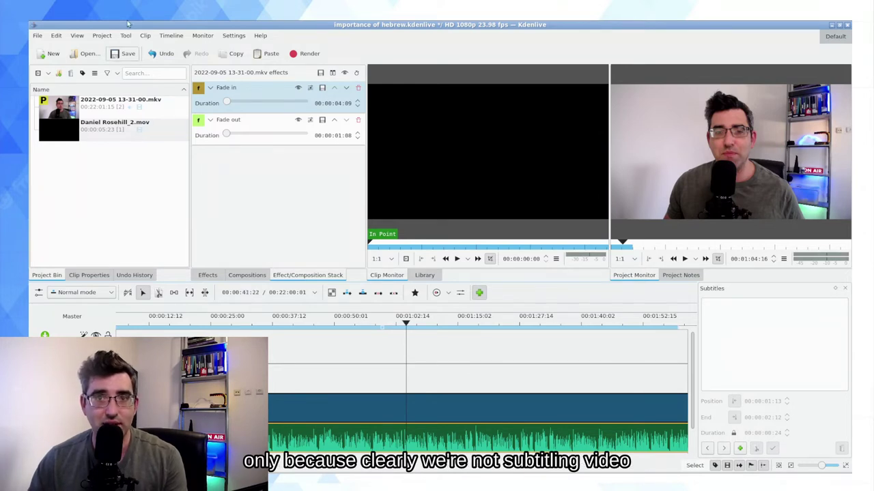
{"action": "left_click", "coordinate": [102, 36]}
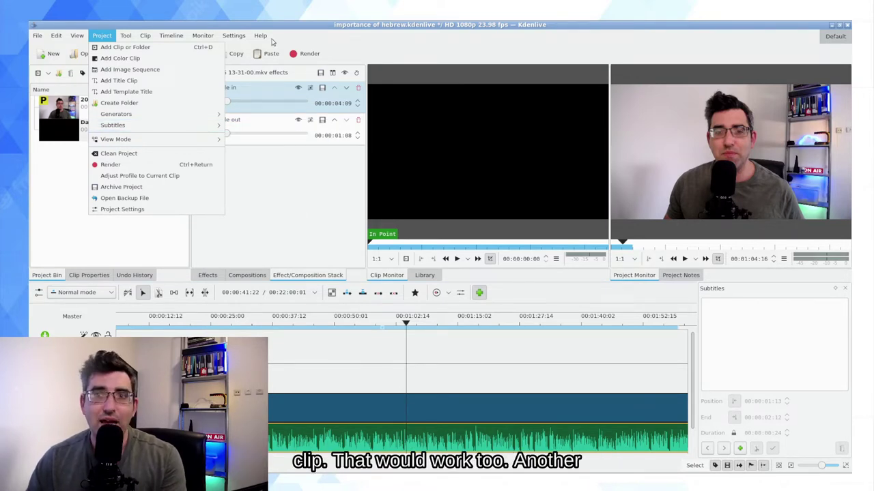
Go to the Speech To Text settings page and follow the Vosk models download link
{"action": "mouse_move", "coordinate": [234, 37]}
{"action": "left_click", "coordinate": [307, 187]}
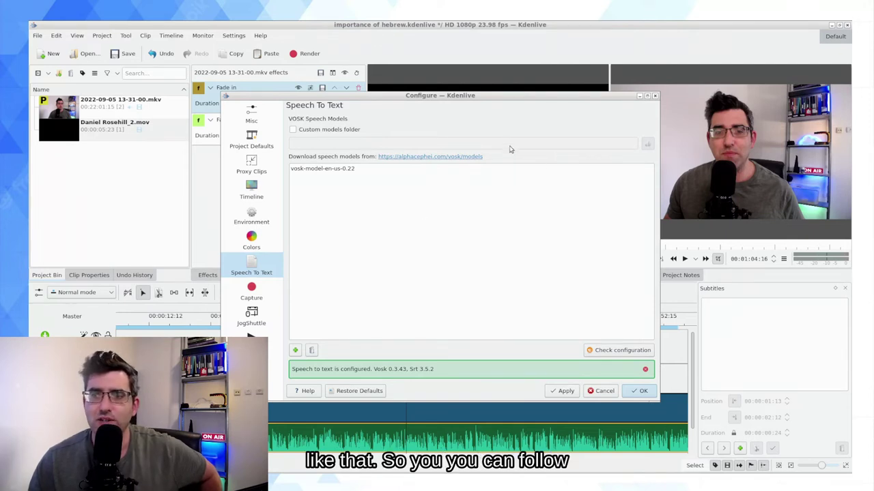
{"action": "left_click", "coordinate": [469, 157]}
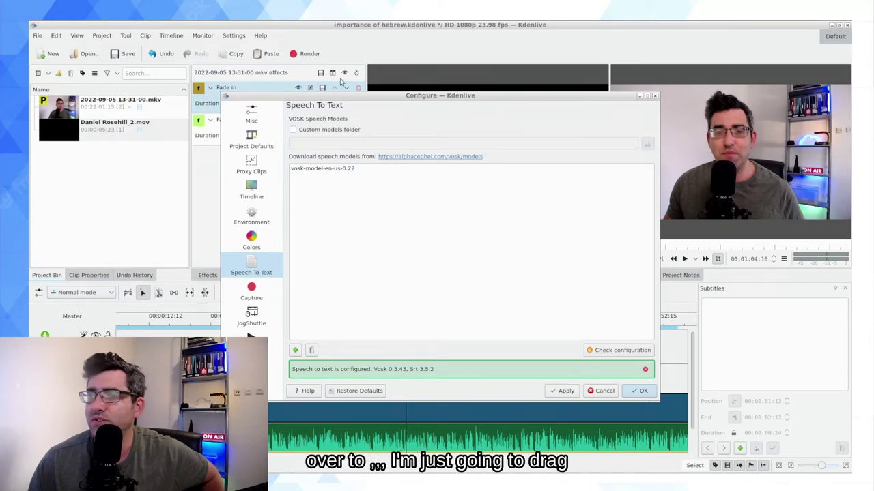
{"action": "left_click_drag", "start_coordinate": [341, 82], "coordinate": [512, 87]}
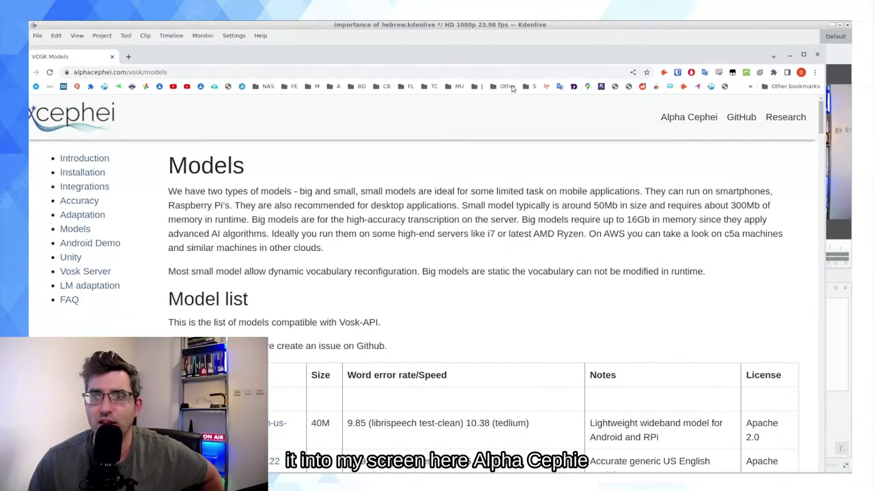
Maximize the Vosk Models page, scroll through the models table, then close the browser
{"action": "left_click", "coordinate": [803, 55]}
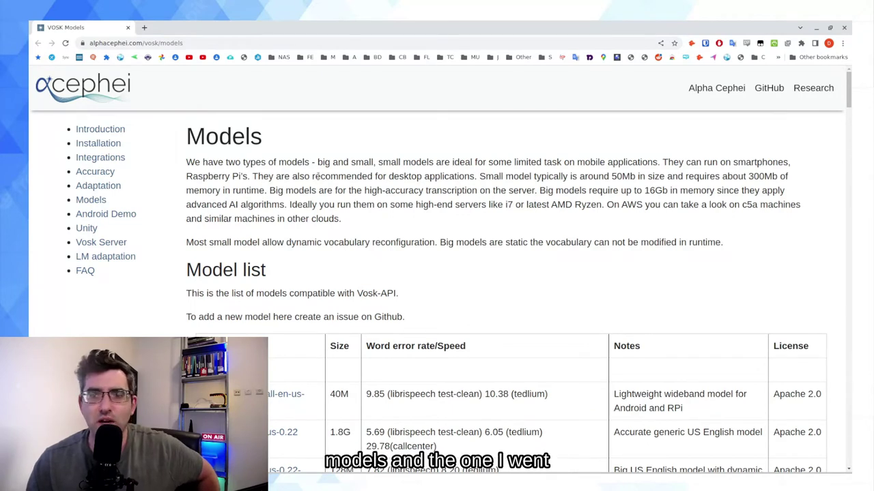
{"action": "scroll", "coordinate": [303, 249], "scroll_direction": "down", "scroll_amount": 5}
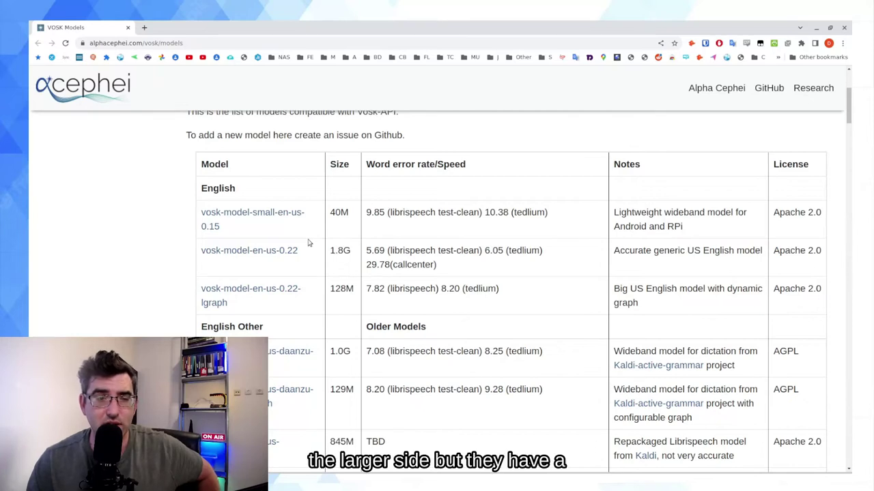
{"action": "scroll", "coordinate": [375, 339], "scroll_direction": "down", "scroll_amount": 12}
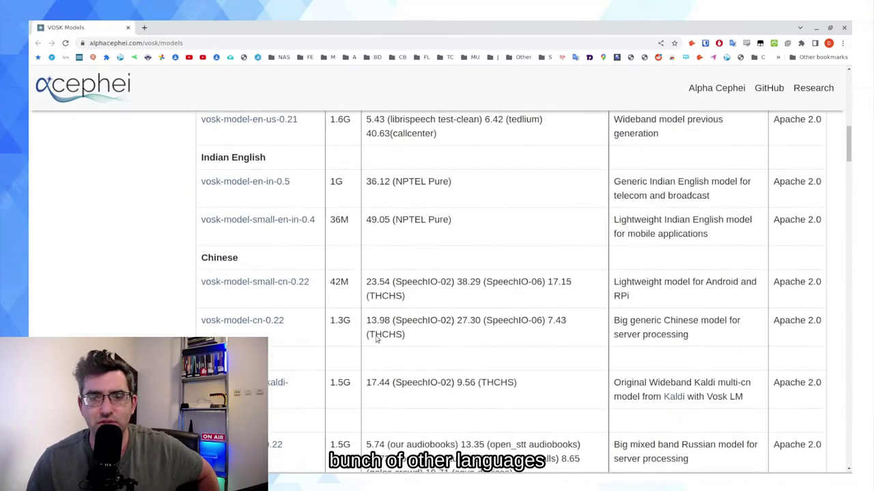
{"action": "scroll", "coordinate": [375, 339], "scroll_direction": "down", "scroll_amount": 9}
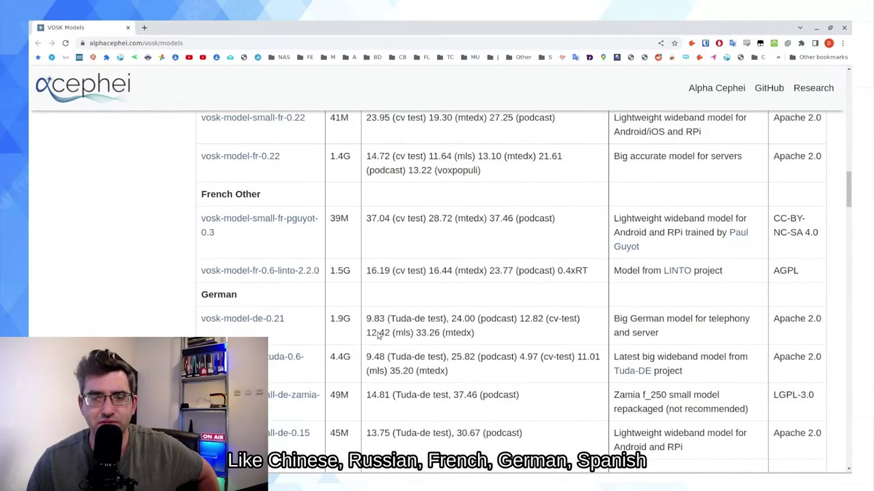
{"action": "left_click", "coordinate": [128, 27]}
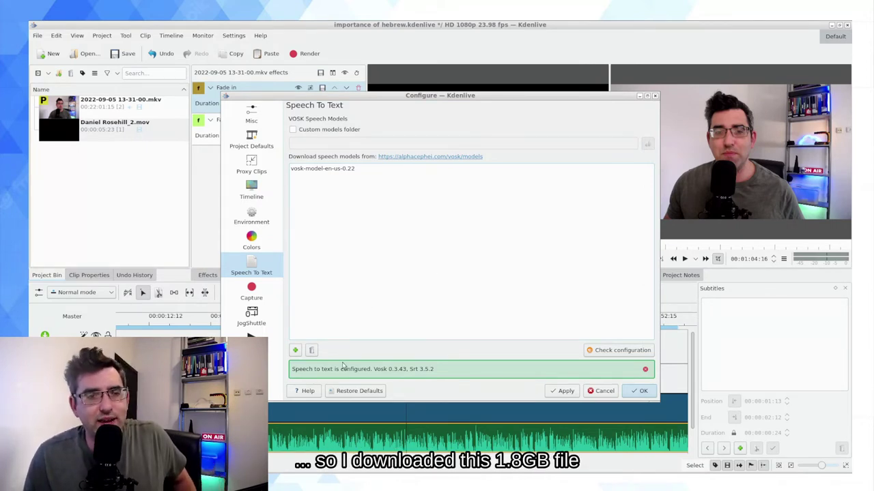
{"action": "left_click", "coordinate": [294, 350]}
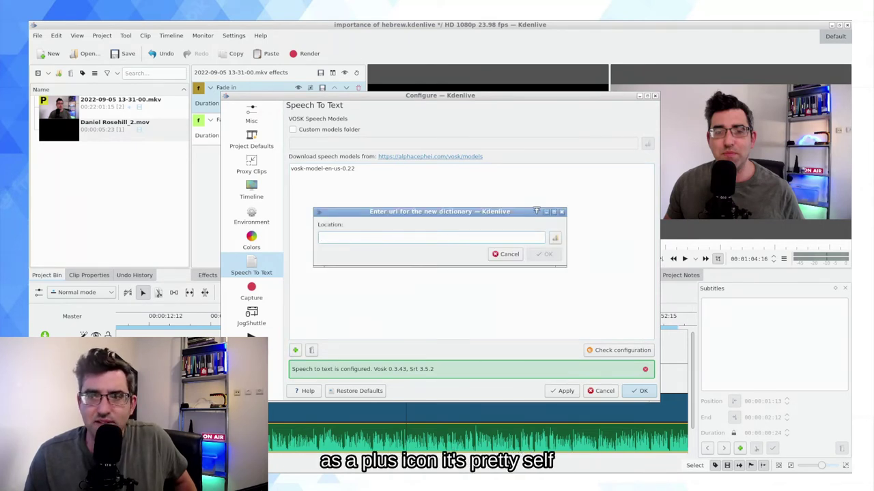
{"action": "left_click", "coordinate": [555, 239]}
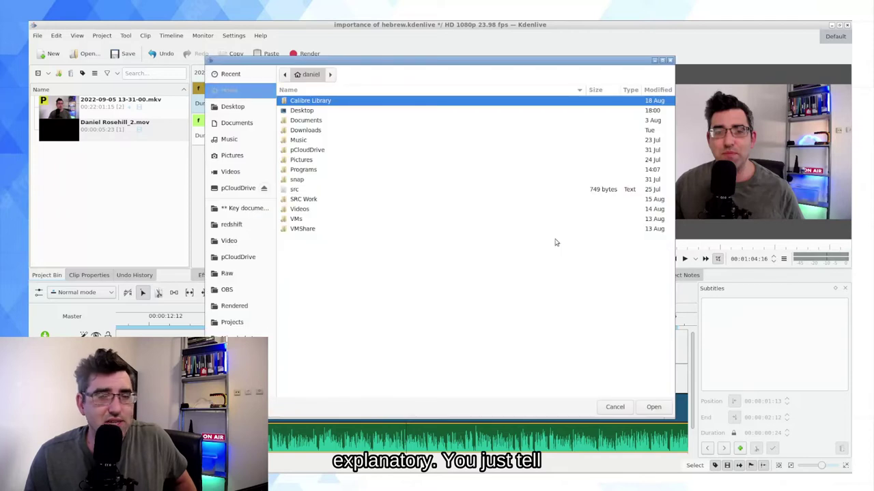
{"action": "scroll", "coordinate": [246, 333], "scroll_direction": "down", "scroll_amount": 2}
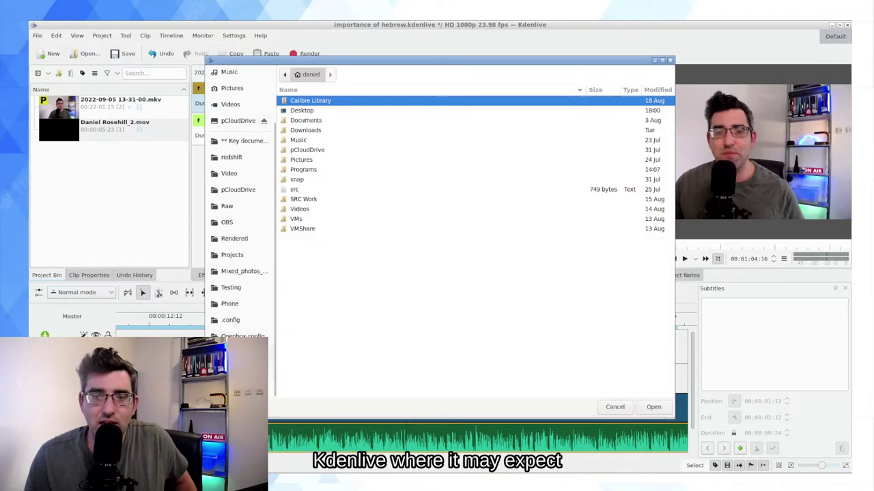
{"action": "double_click", "coordinate": [303, 170]}
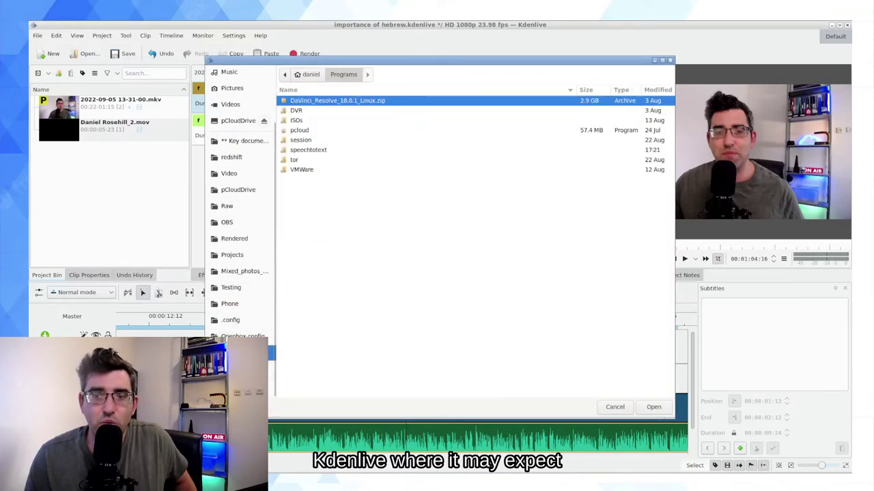
{"action": "double_click", "coordinate": [309, 150]}
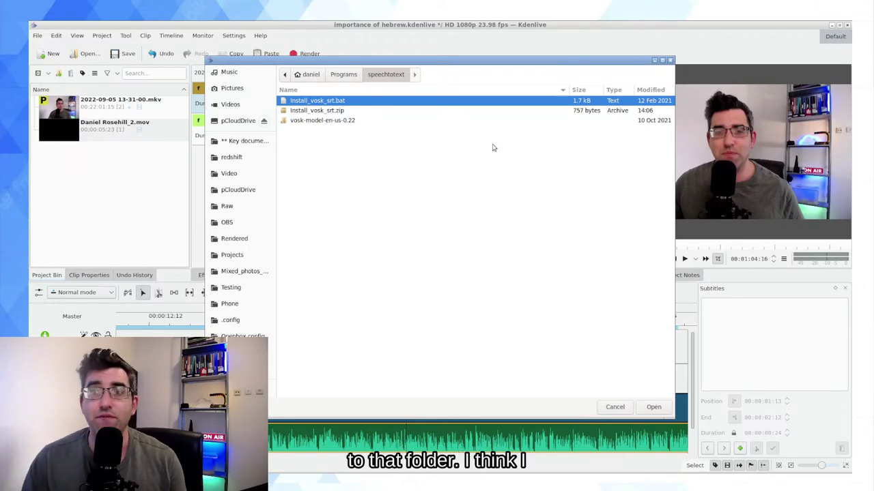
{"action": "left_click", "coordinate": [322, 121]}
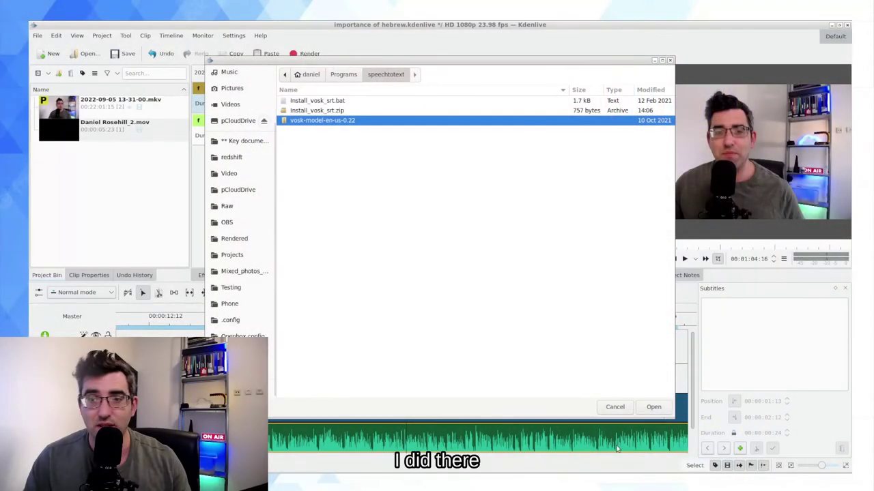
{"action": "left_click", "coordinate": [616, 410]}
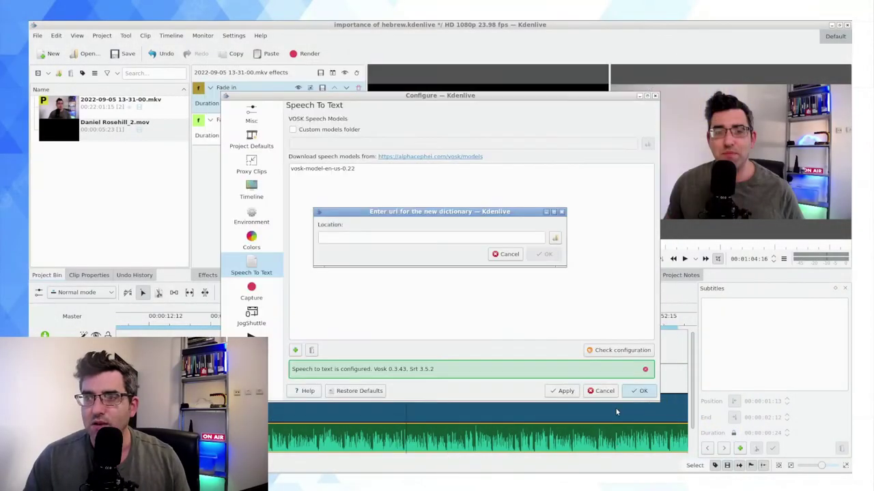
{"action": "left_click", "coordinate": [507, 254]}
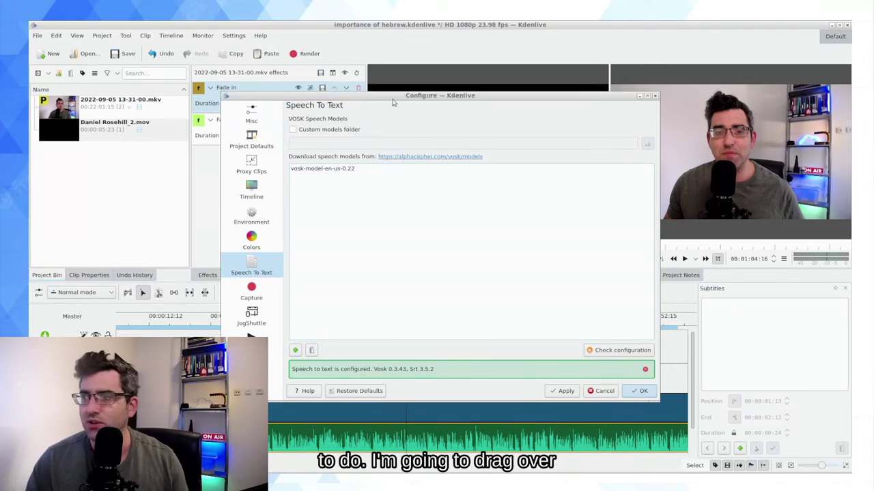
Review the Mousepad notes, selecting the python3-pip, pip3 vosk and pip3 srt install lines
{"action": "key", "text": "alt+Tab"}
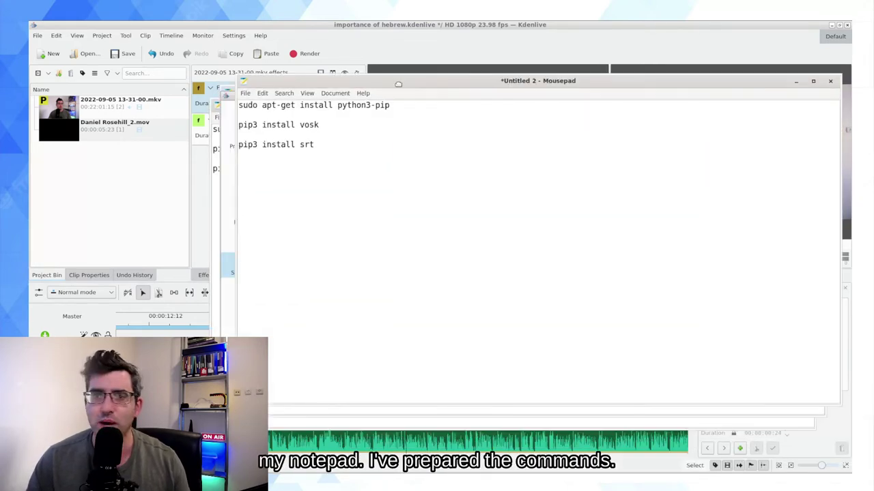
{"action": "left_click_drag", "start_coordinate": [405, 111], "coordinate": [381, 107]}
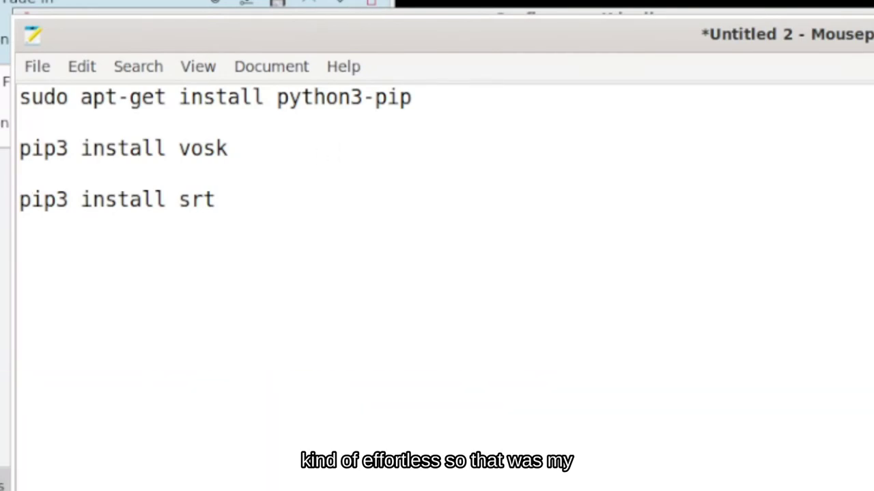
{"action": "left_click_drag", "start_coordinate": [437, 100], "coordinate": [3, 99]}
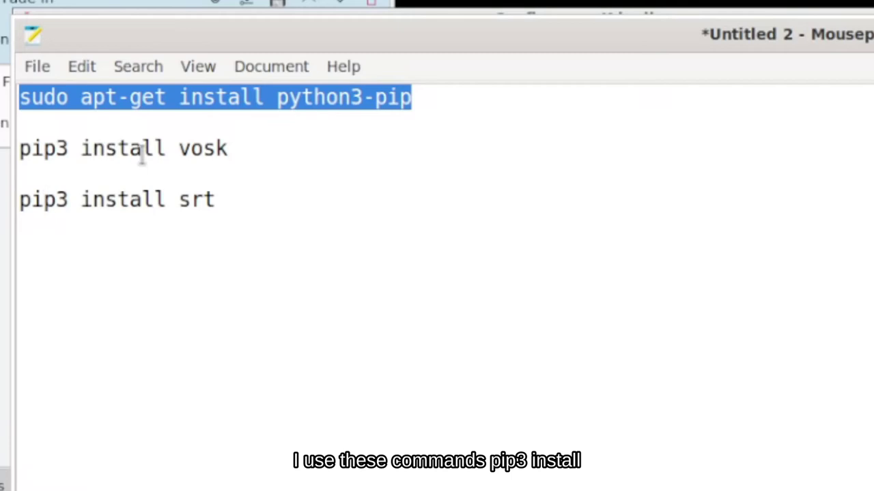
{"action": "left_click_drag", "start_coordinate": [257, 160], "coordinate": [19, 149]}
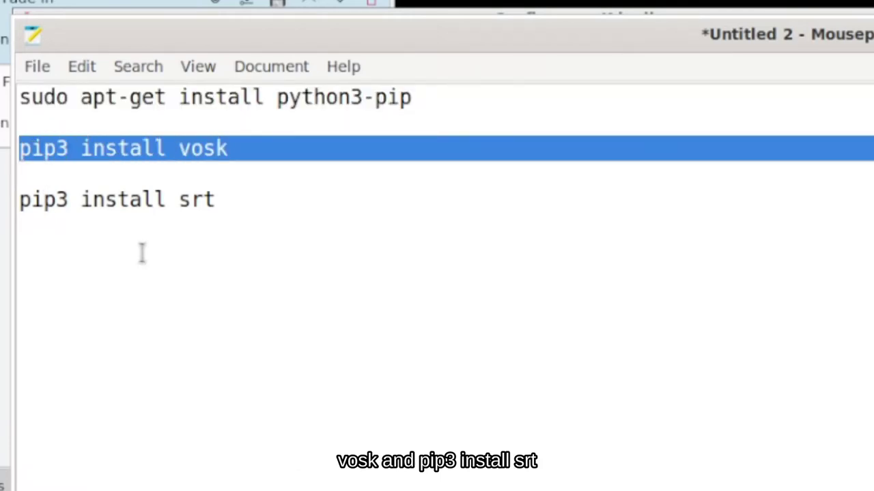
{"action": "left_click_drag", "start_coordinate": [227, 199], "coordinate": [4, 205]}
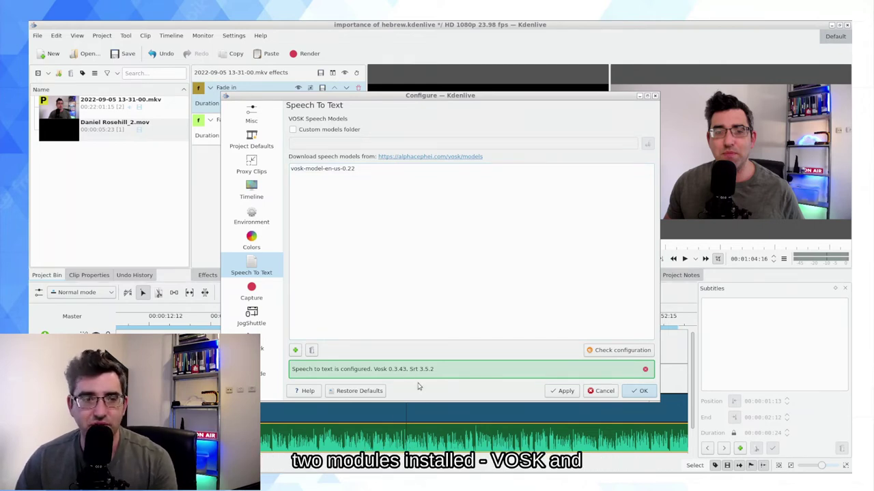
Check the configuration (Vosk 0.3.43, Srt 3.5.2), accept the settings, and zoom the timeline out
{"action": "left_click", "coordinate": [622, 353]}
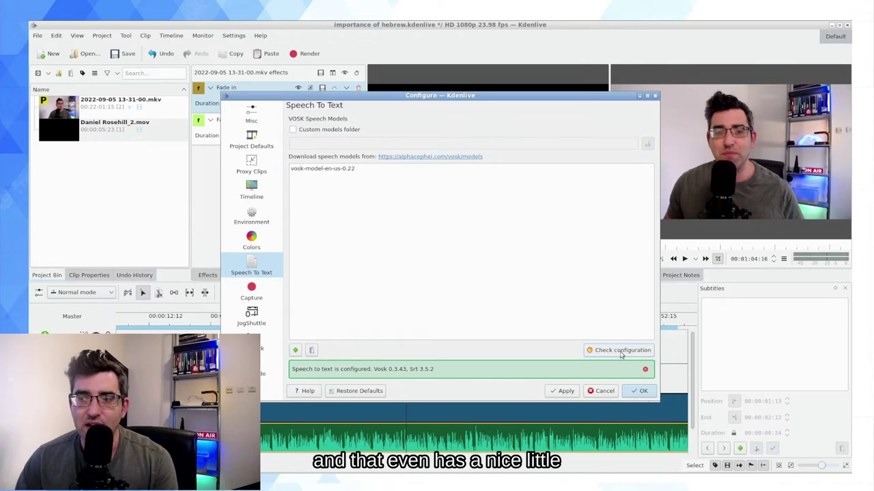
{"action": "left_click", "coordinate": [621, 351]}
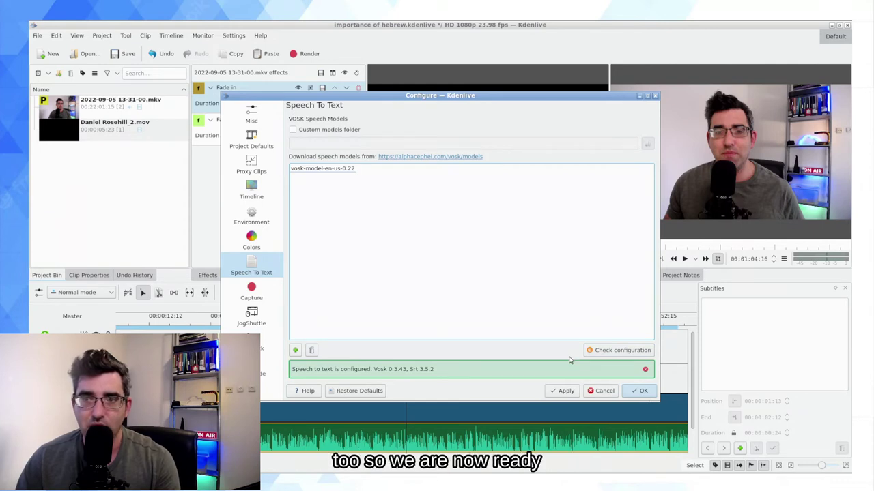
{"action": "left_click", "coordinate": [643, 390]}
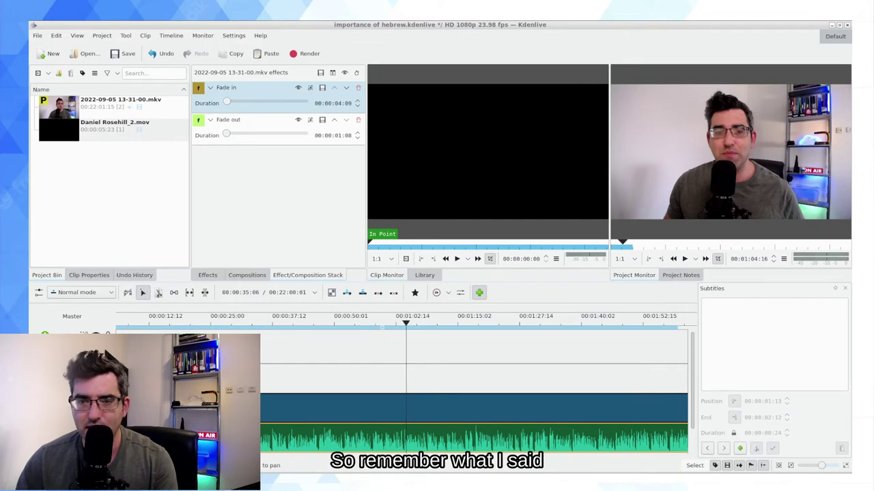
{"action": "key", "text": "ctrl+minus"}
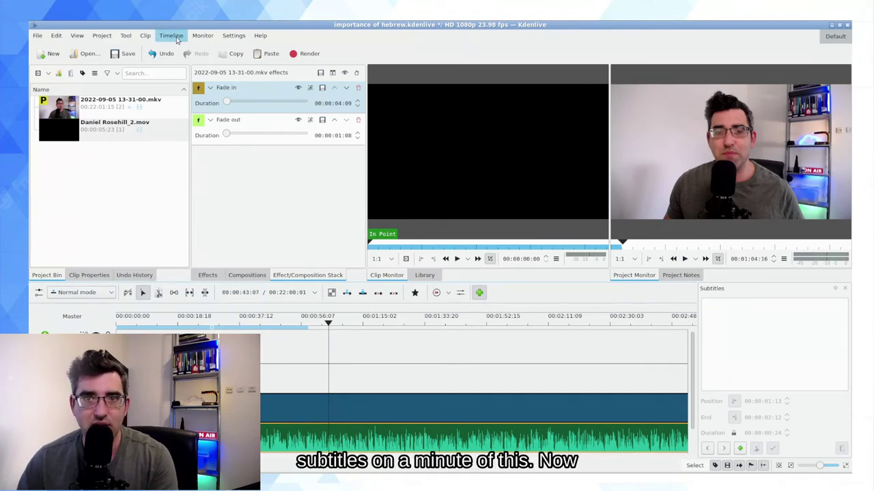
Transcribe only the selected clips with vosk-model-en-us-0.22 via Speech Recognition
{"action": "left_click", "coordinate": [101, 36]}
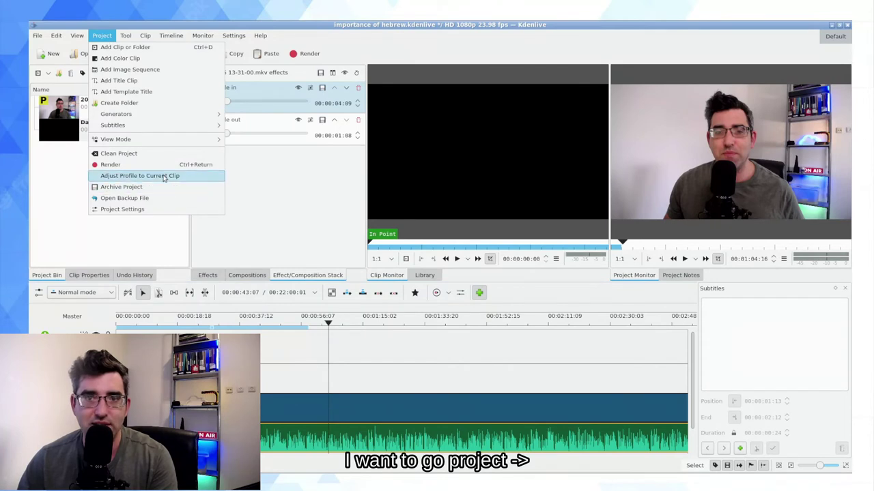
{"action": "mouse_move", "coordinate": [160, 127]}
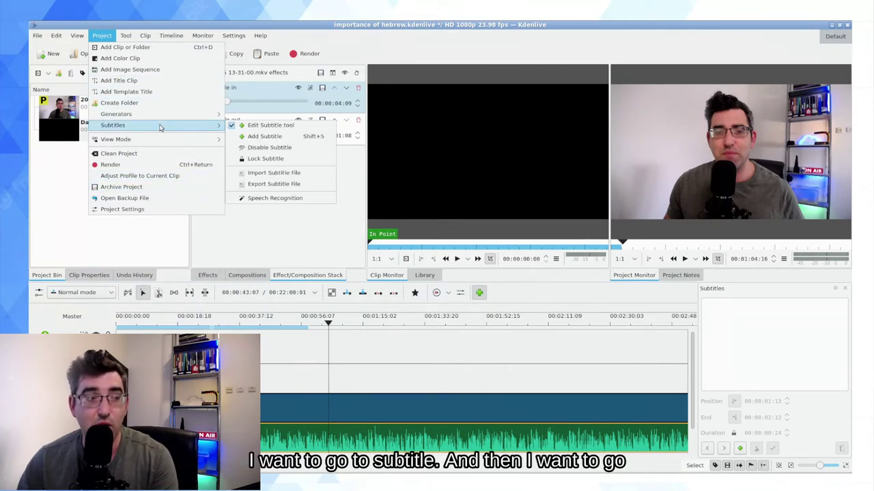
{"action": "left_click", "coordinate": [275, 198]}
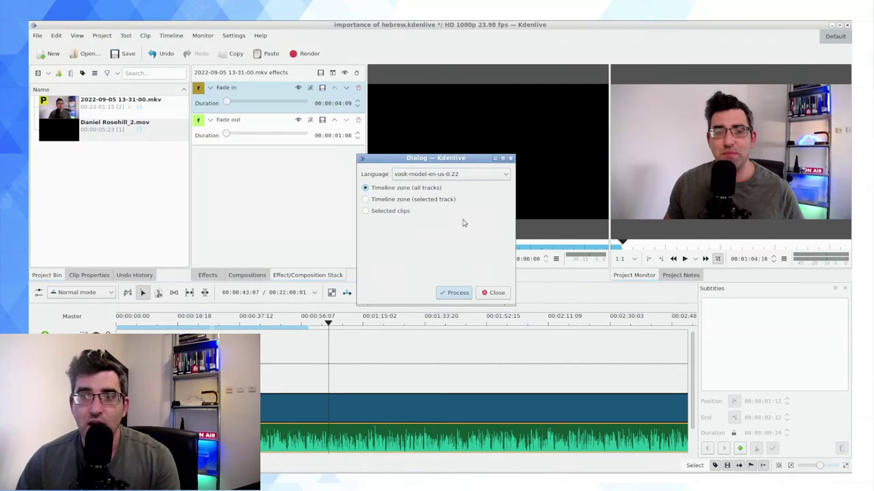
{"action": "left_click", "coordinate": [399, 214]}
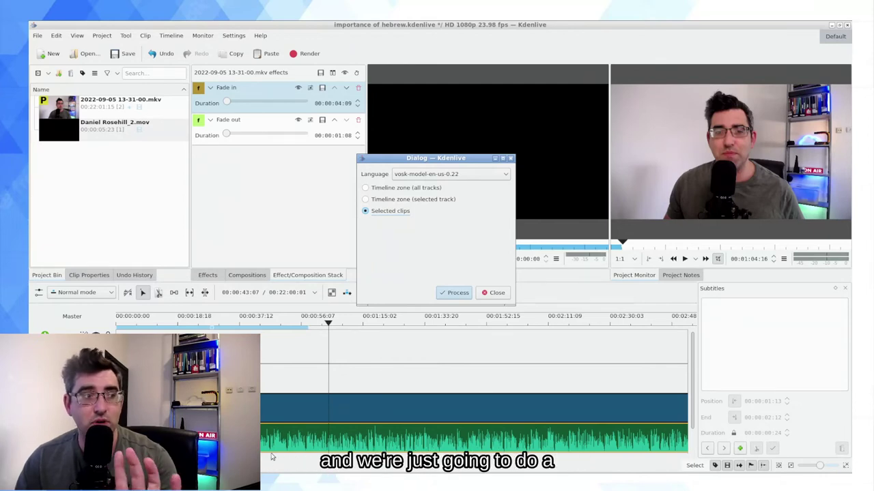
{"action": "left_click", "coordinate": [447, 294]}
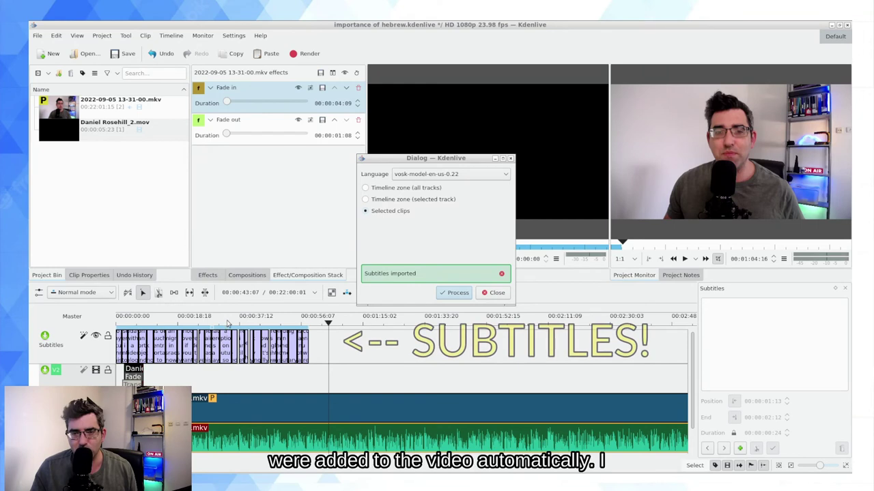
Close the recognition dialog and zoom to the timeline start to preview the first subtitle
{"action": "left_click", "coordinate": [495, 292]}
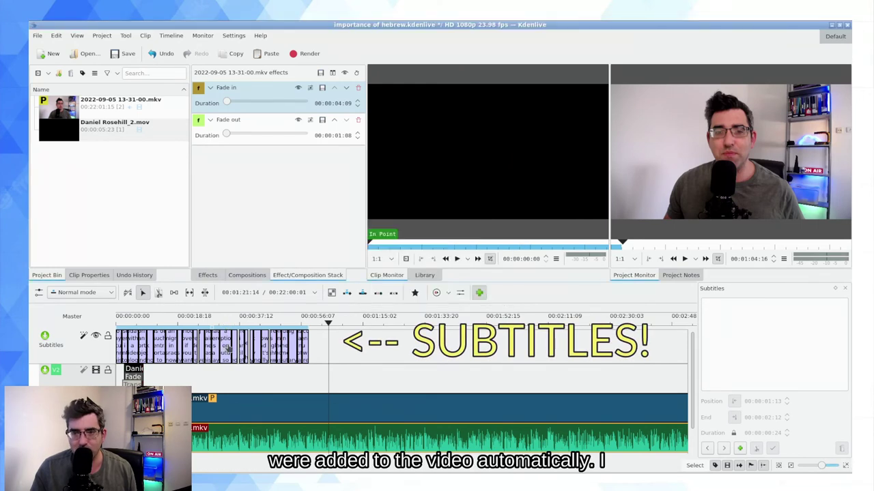
{"action": "scroll", "coordinate": [287, 335], "scroll_direction": "down", "scroll_amount": 3}
{"action": "key", "text": "Home"}
{"action": "scroll", "coordinate": [286, 335], "scroll_direction": "up", "scroll_amount": 6}
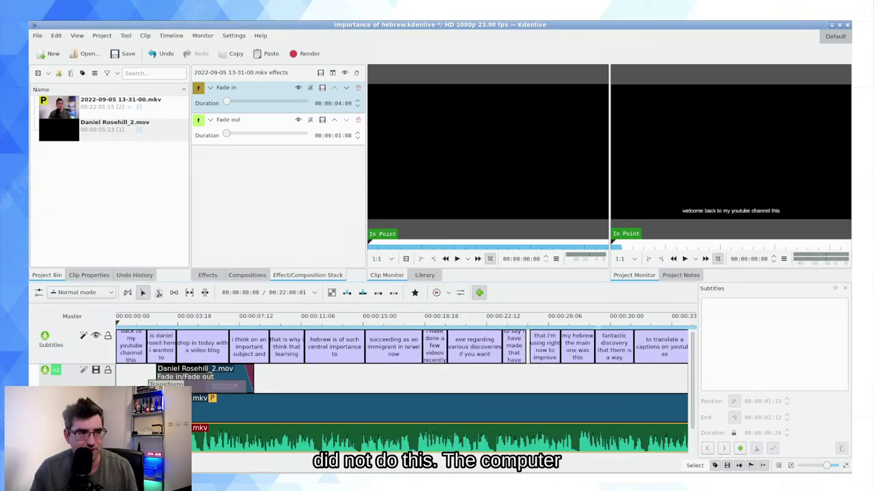
{"action": "left_click", "coordinate": [129, 319]}
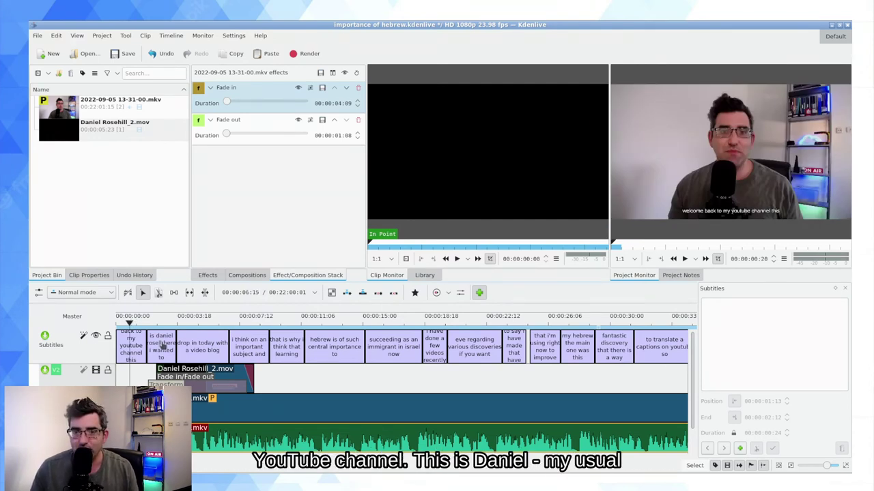
Select the second subtitle (00:00:01:22–00:00:03:17) and put the cursor in its text box
{"action": "left_click", "coordinate": [163, 345]}
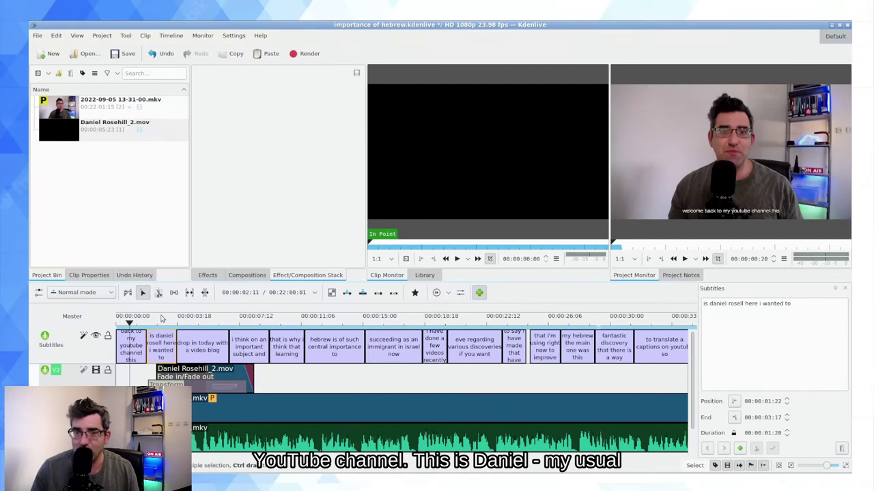
{"action": "left_click", "coordinate": [162, 319]}
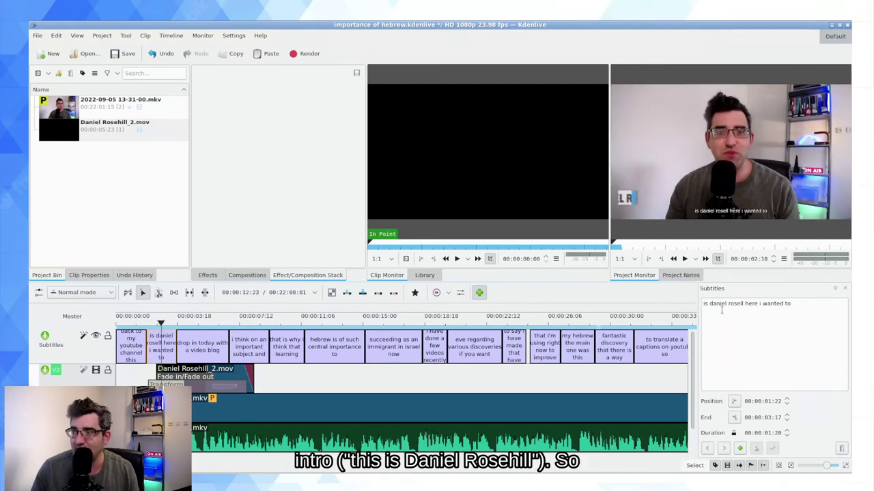
{"action": "left_click", "coordinate": [728, 303]}
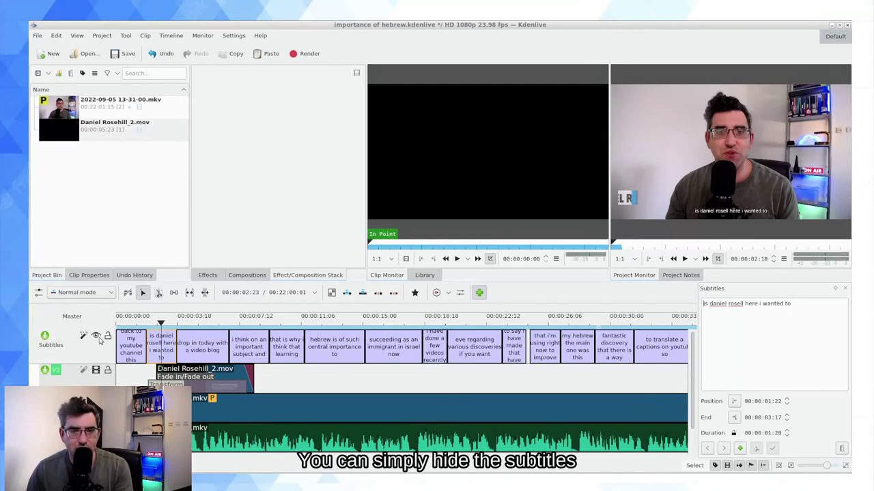
Hide the Subtitles track, move the playhead to about six seconds, and show Project > Subtitles
{"action": "left_click", "coordinate": [96, 337]}
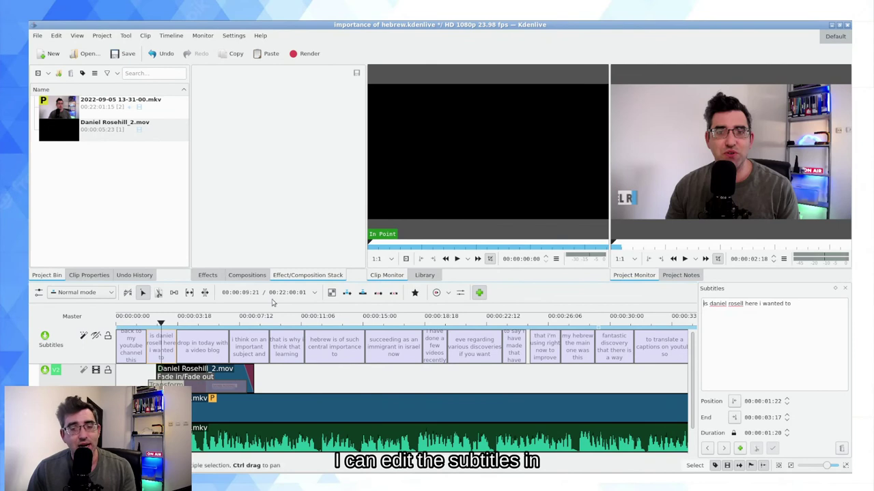
{"action": "left_click", "coordinate": [223, 323]}
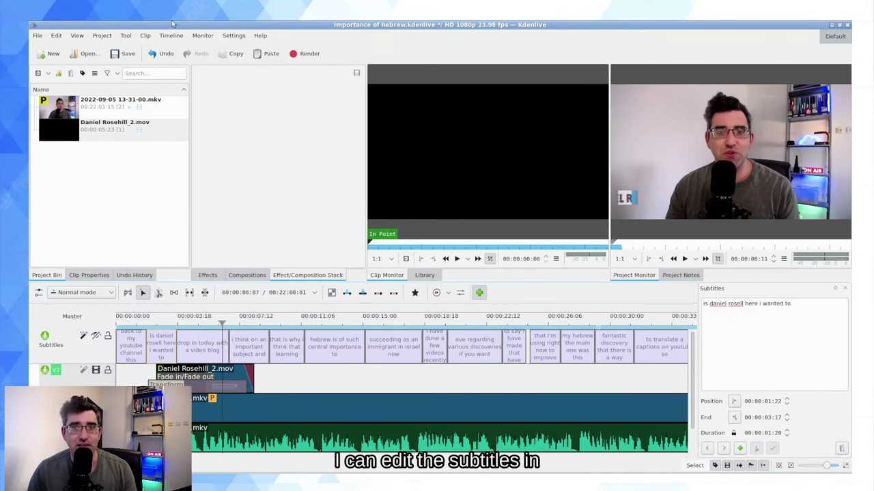
{"action": "left_click", "coordinate": [102, 35]}
{"action": "mouse_move", "coordinate": [173, 137]}
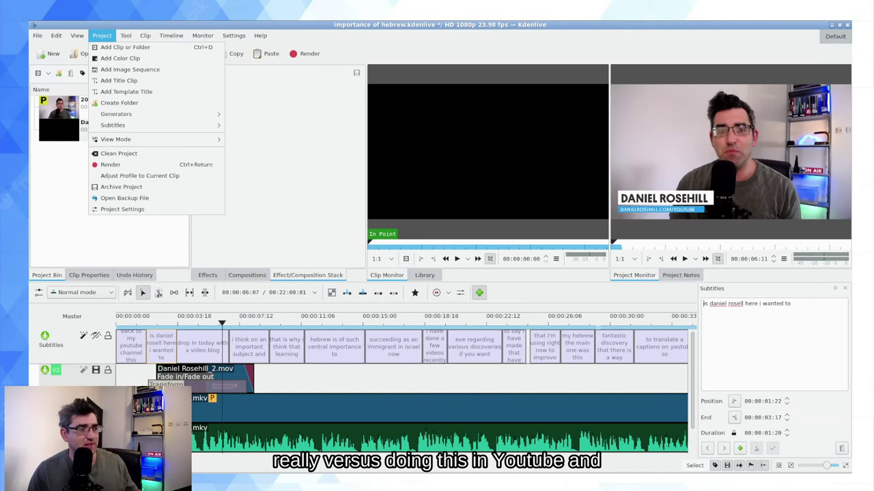
Dismiss the Project menu with Escape without exporting a subtitle file
{"action": "key", "text": "Escape"}
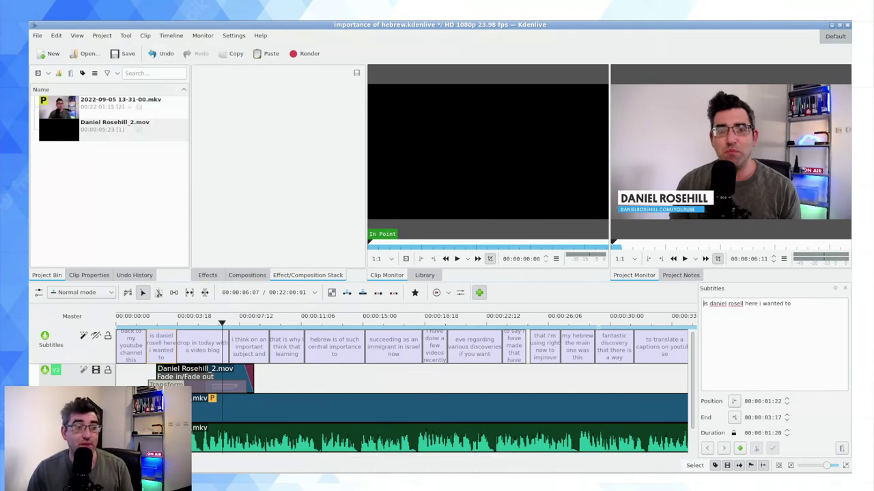